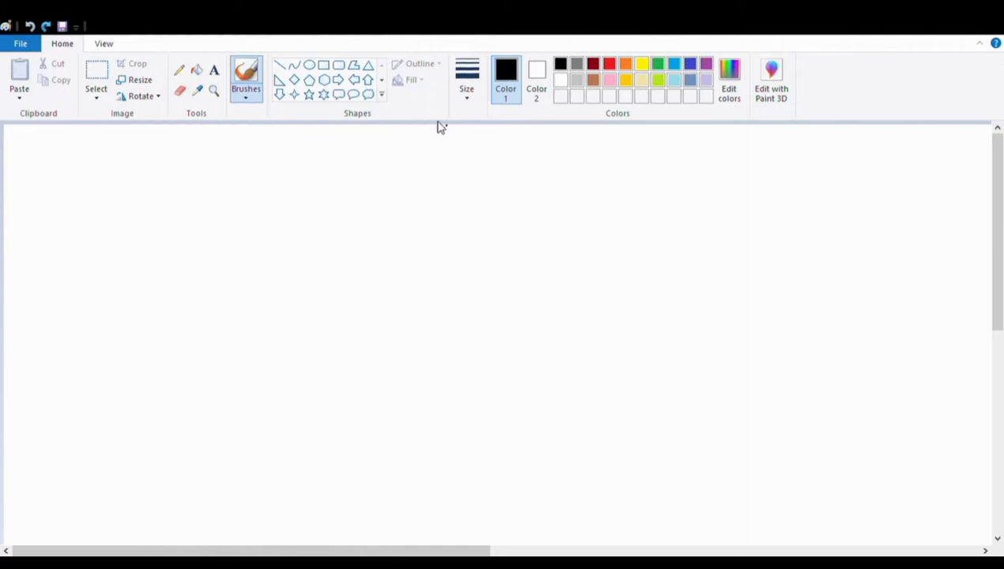
Draw a large black-outlined circle in the upper middle of the canvas as the face
click(309, 64)
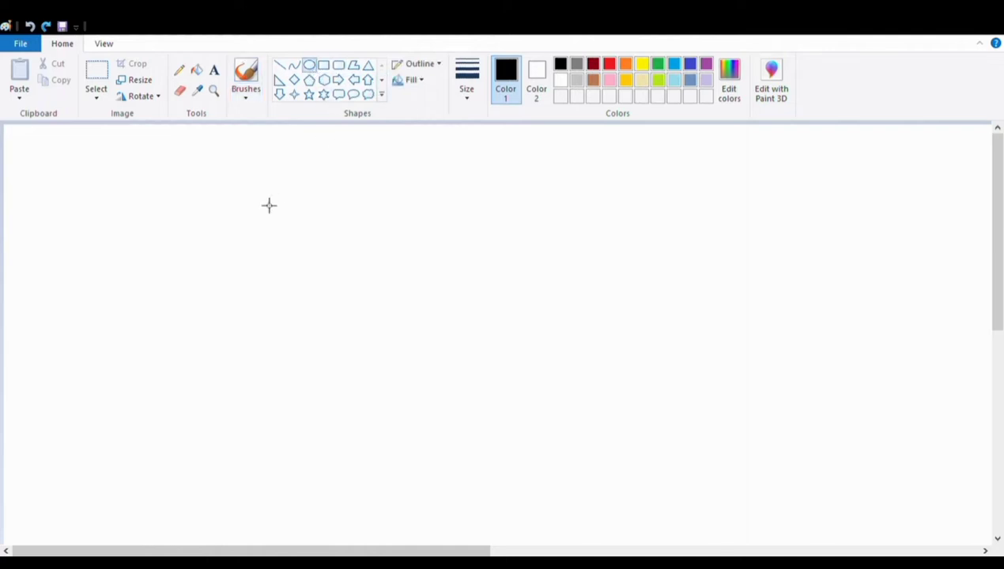
drag(407, 168, 551, 309)
click(725, 238)
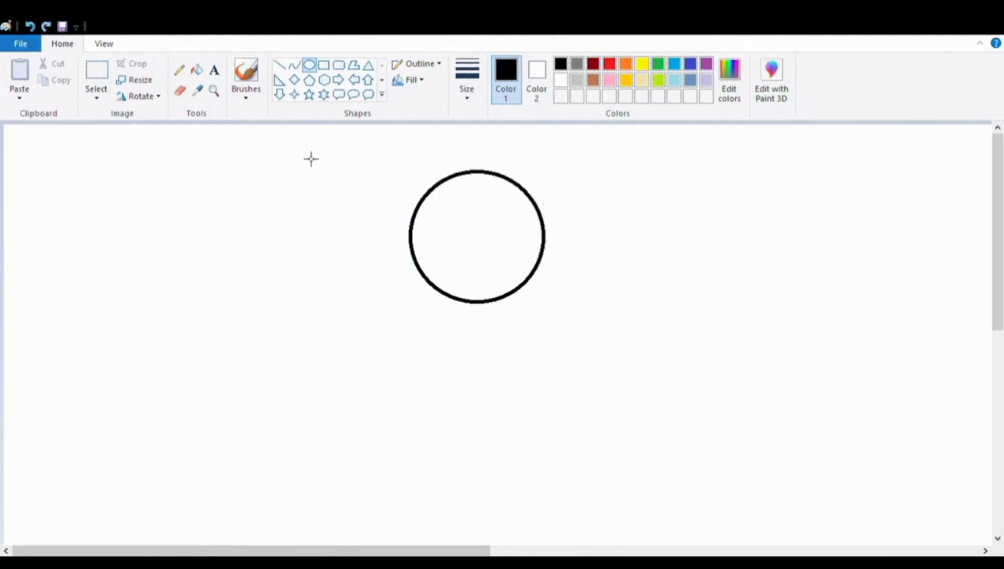
Draw a small black-outlined circle on the empty canvas and move it into the upper left of the face as an eye
drag(215, 181, 239, 201)
click(302, 192)
click(96, 76)
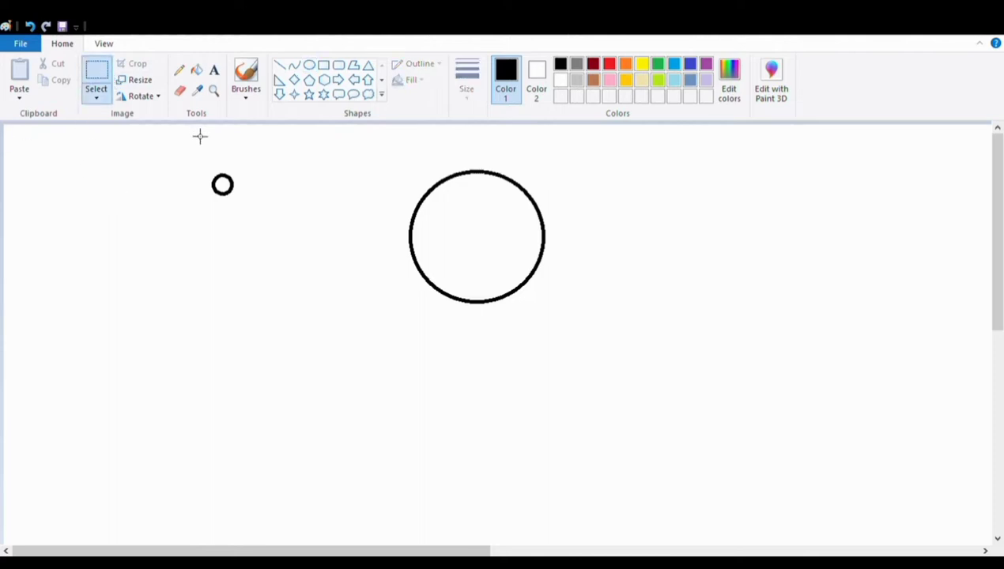
drag(211, 175, 454, 227)
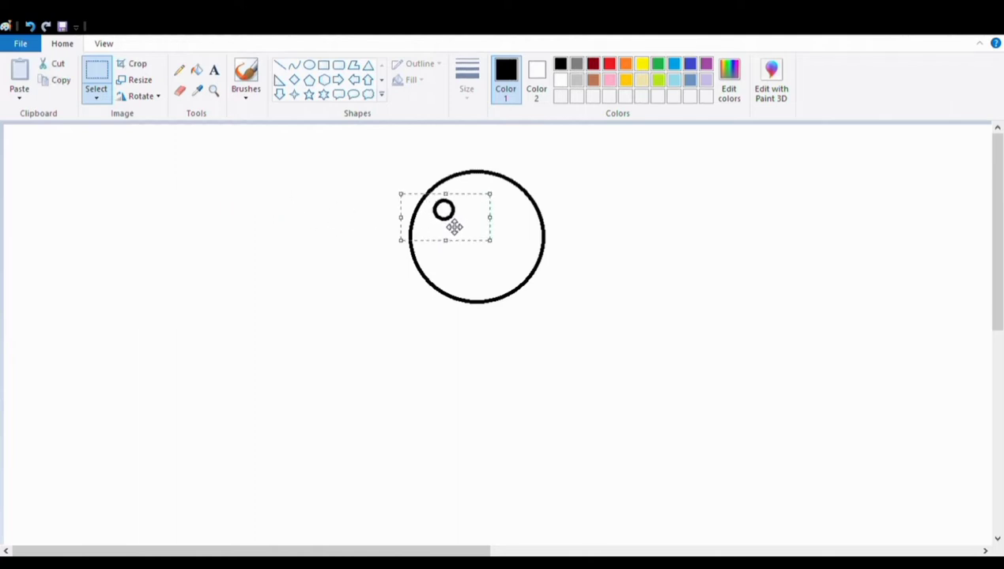
Duplicate the eye and place the copy in the upper right of the face, level with the first eye
click(67, 84)
click(19, 85)
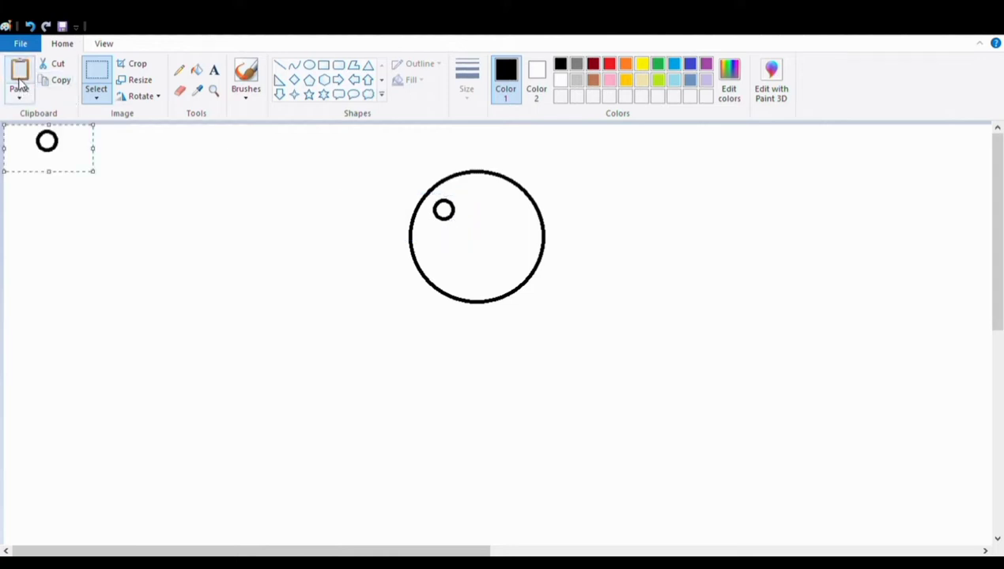
drag(47, 146, 510, 220)
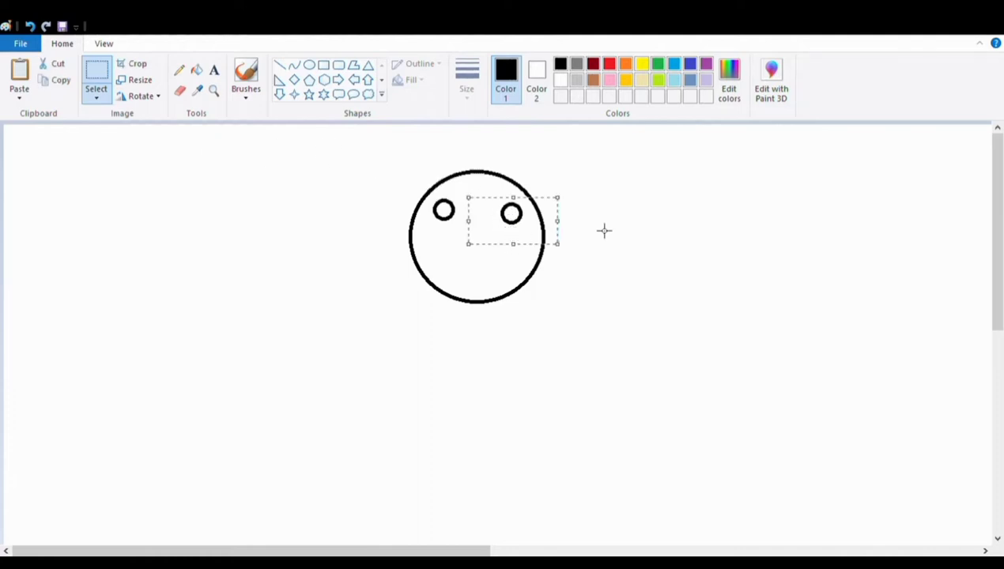
key(Escape)
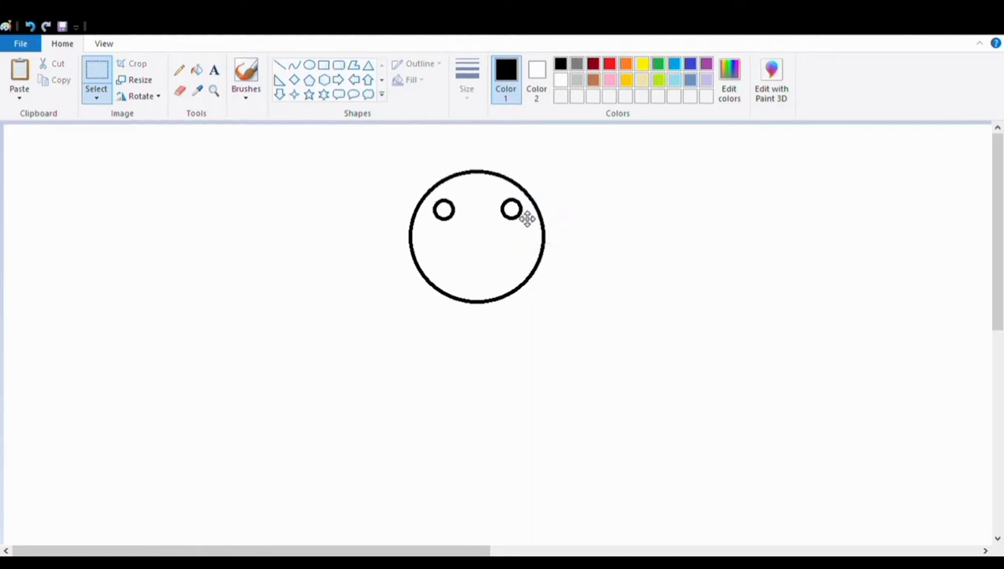
key(ctrl+z)
key(Escape)
Draw a curved smile below the eyes, bending the line downward in the middle
click(291, 68)
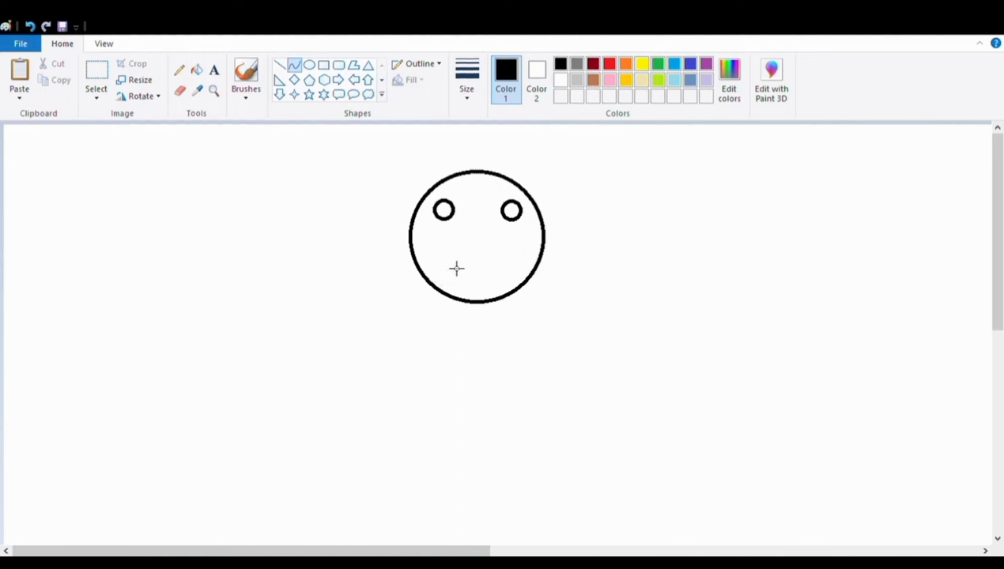
drag(448, 255, 513, 261)
drag(484, 264, 483, 276)
click(309, 65)
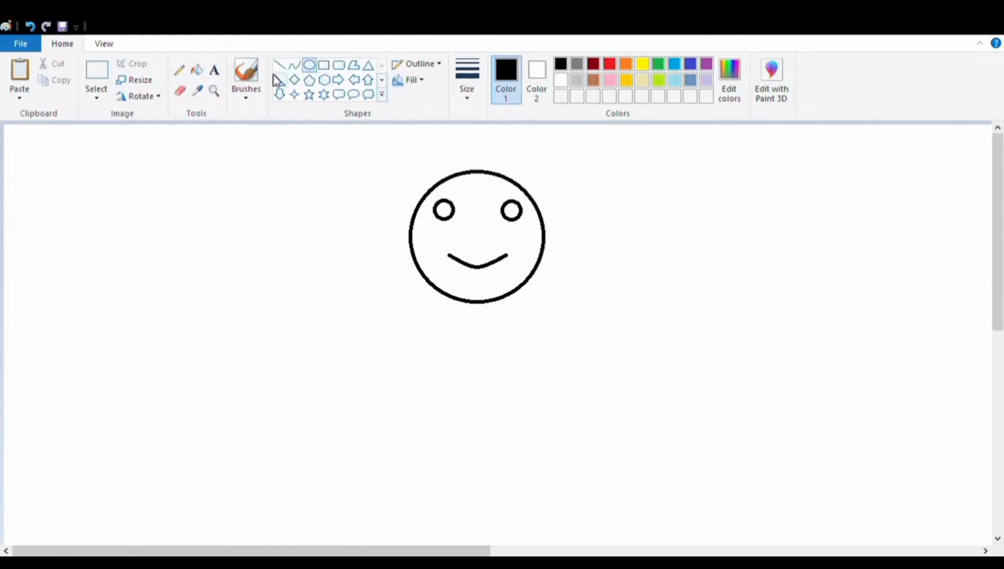
Fill both eyes with black and the rest of the face with yellow
click(196, 72)
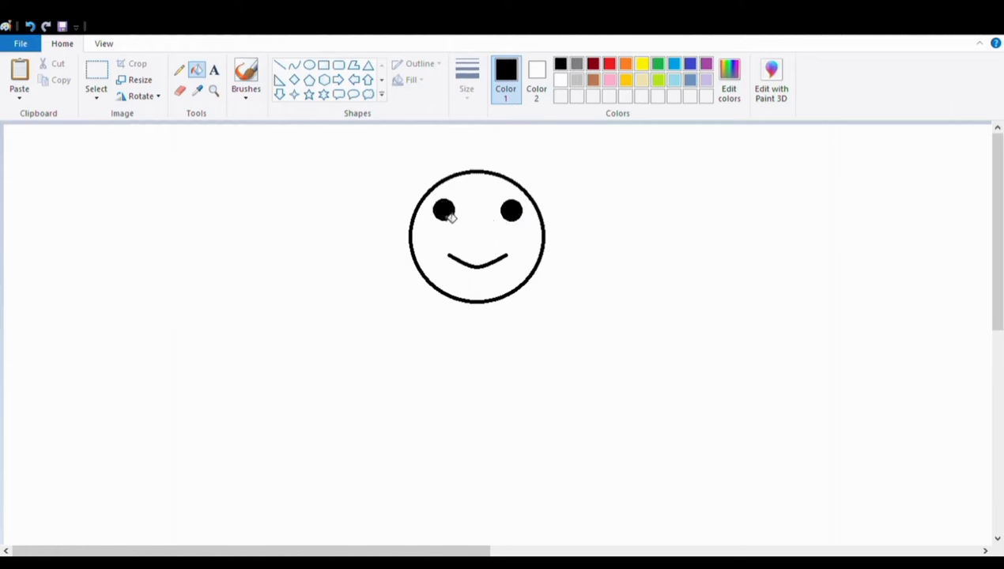
click(637, 65)
click(472, 212)
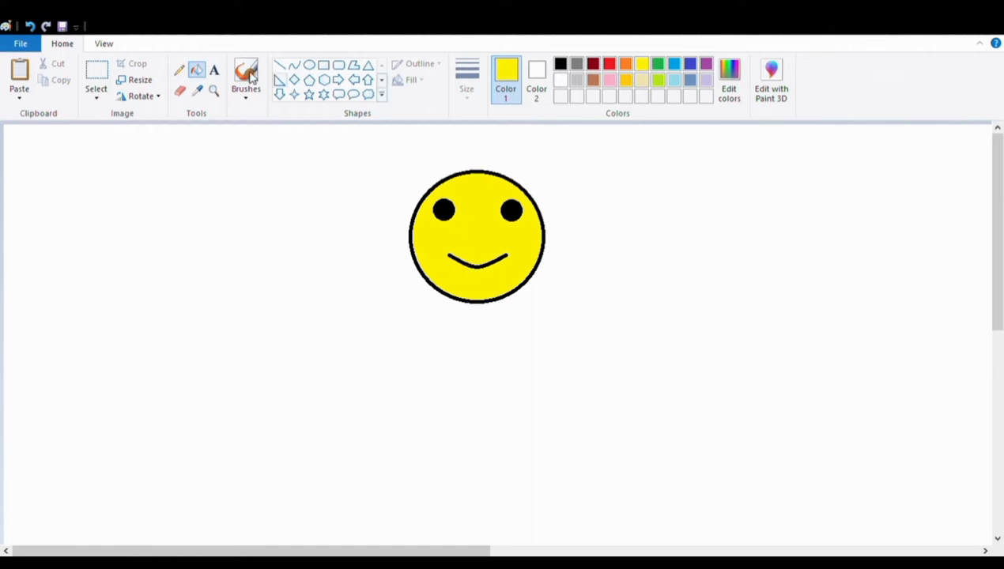
click(98, 75)
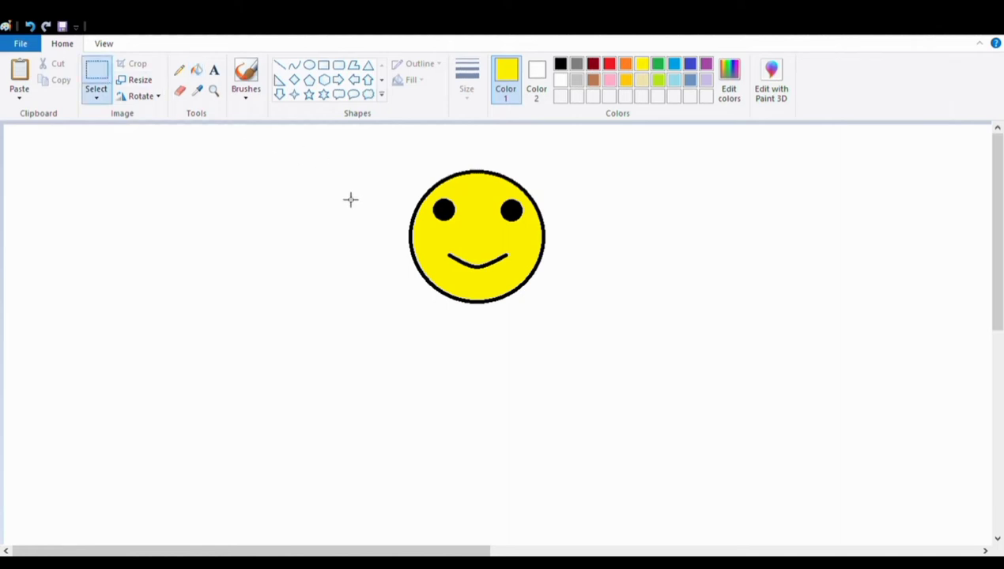
drag(368, 155, 601, 337)
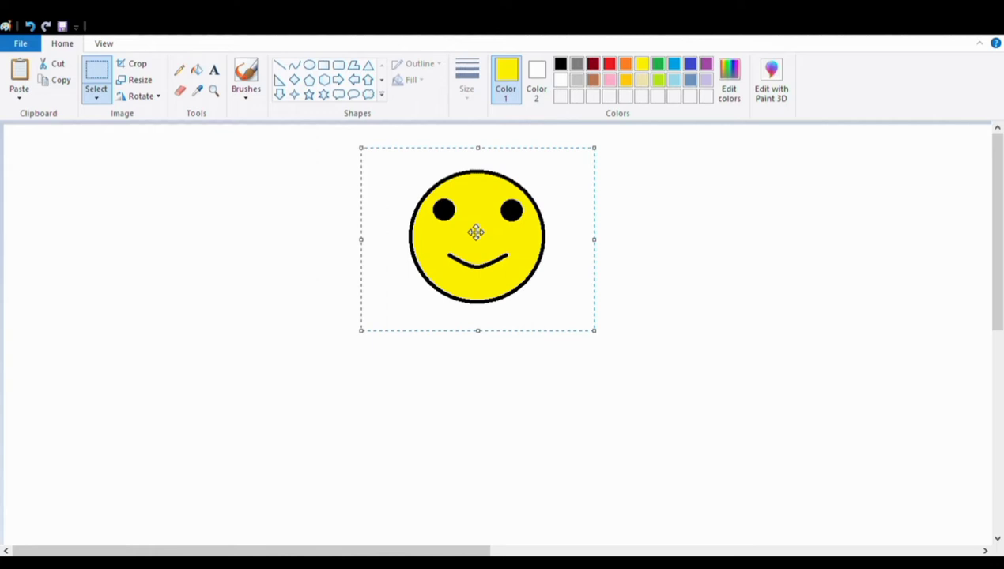
key(Escape)
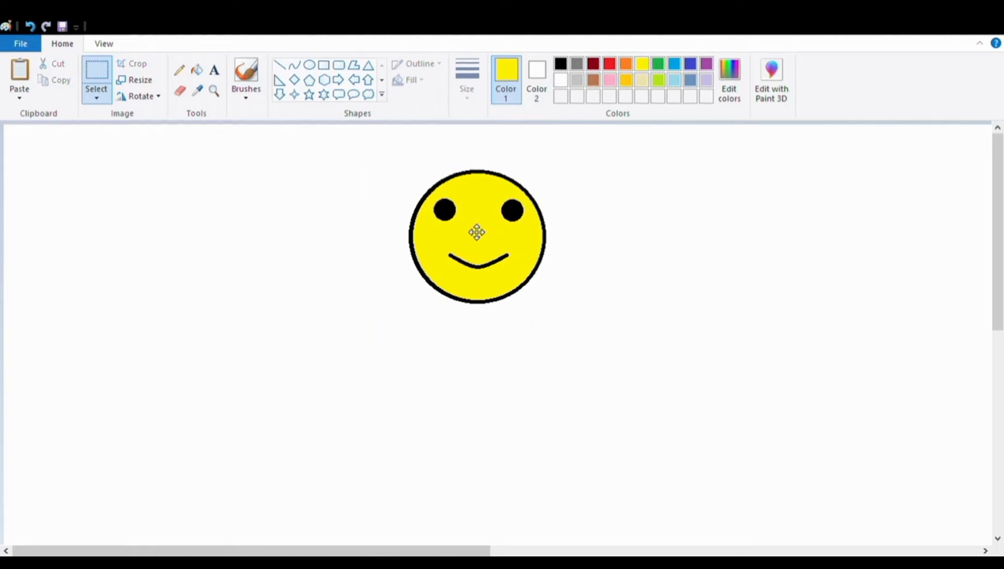
mouse_move(476, 231)
mouse_down()
mouse_move(368, 246)
mouse_move(287, 282)
mouse_move(298, 354)
mouse_move(538, 415)
mouse_move(772, 371)
mouse_move(834, 311)
mouse_move(783, 246)
mouse_move(599, 258)
mouse_move(432, 334)
mouse_move(162, 334)
mouse_move(108, 269)
mouse_move(243, 230)
mouse_move(564, 287)
mouse_move(930, 301)
mouse_move(846, 203)
mouse_move(630, 263)
mouse_move(440, 365)
mouse_move(140, 419)
mouse_move(50, 357)
mouse_move(246, 300)
mouse_move(440, 393)
mouse_move(731, 399)
mouse_move(754, 242)
mouse_move(549, 177)
mouse_move(440, 323)
mouse_move(132, 392)
mouse_move(146, 217)
mouse_move(484, 377)
mouse_move(630, 360)
mouse_move(695, 263)
mouse_move(435, 291)
mouse_move(408, 340)
mouse_move(299, 412)
mouse_move(385, 507)
mouse_move(776, 488)
mouse_move(738, 406)
mouse_move(510, 421)
mouse_move(238, 371)
mouse_move(233, 293)
mouse_move(424, 308)
mouse_move(701, 269)
mouse_move(648, 208)
mouse_move(248, 249)
mouse_move(177, 342)
mouse_move(528, 343)
mouse_move(752, 417)
mouse_move(399, 462)
mouse_move(203, 464)
mouse_move(615, 502)
mouse_move(857, 454)
mouse_move(452, 307)
mouse_move(205, 295)
mouse_move(184, 209)
mouse_move(428, 247)
mouse_up()
key(ctrl+z)
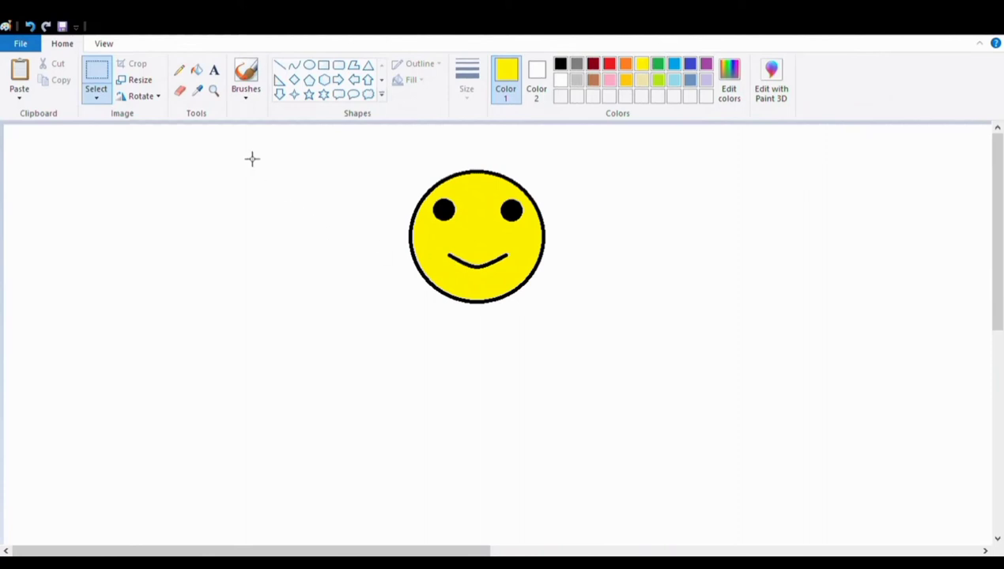
drag(369, 163, 591, 324)
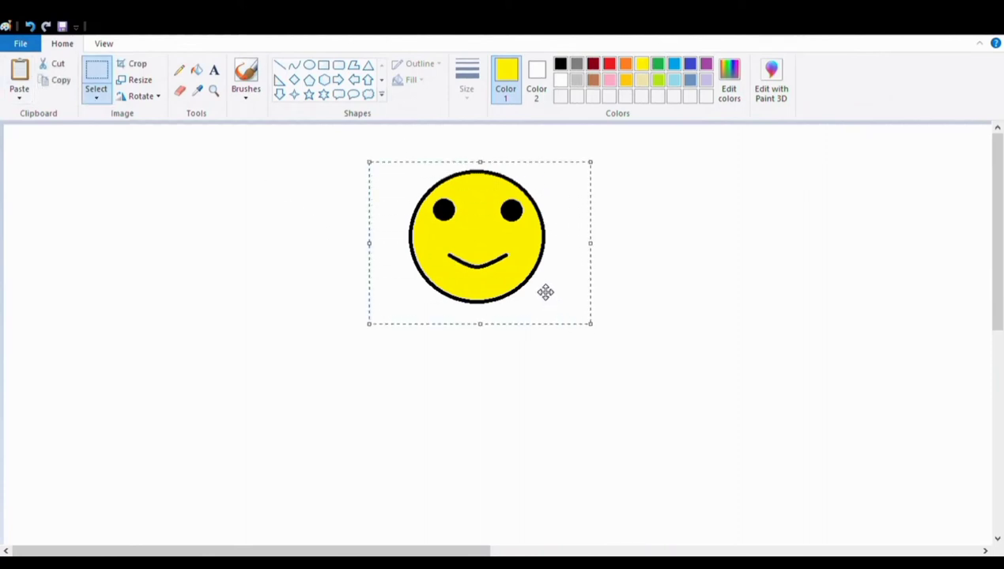
mouse_move(496, 228)
mouse_down()
mouse_move(389, 237)
mouse_move(301, 290)
mouse_move(344, 385)
mouse_move(858, 400)
mouse_move(907, 299)
mouse_move(569, 302)
mouse_move(335, 358)
mouse_move(185, 272)
mouse_move(342, 267)
mouse_move(747, 327)
mouse_move(914, 265)
mouse_move(593, 236)
mouse_move(179, 412)
mouse_move(190, 250)
mouse_move(448, 325)
mouse_move(809, 385)
mouse_move(938, 207)
mouse_move(411, 433)
mouse_move(236, 385)
mouse_move(362, 321)
mouse_move(581, 429)
mouse_move(820, 293)
mouse_move(453, 162)
mouse_move(329, 348)
mouse_move(156, 352)
mouse_move(298, 326)
mouse_move(802, 360)
mouse_move(676, 249)
mouse_move(460, 408)
mouse_move(350, 323)
mouse_move(750, 367)
mouse_move(949, 277)
mouse_move(701, 301)
mouse_move(404, 311)
mouse_move(456, 434)
mouse_move(678, 390)
mouse_move(711, 307)
mouse_move(200, 311)
mouse_move(216, 229)
mouse_move(410, 283)
mouse_move(735, 285)
mouse_move(715, 234)
mouse_move(532, 276)
mouse_move(469, 382)
mouse_move(343, 355)
mouse_move(440, 328)
mouse_move(652, 380)
mouse_move(799, 342)
mouse_move(640, 293)
mouse_move(479, 312)
mouse_move(526, 397)
mouse_move(988, 396)
mouse_move(668, 484)
mouse_move(399, 449)
mouse_move(293, 450)
mouse_move(132, 364)
mouse_move(395, 326)
mouse_move(725, 344)
mouse_move(612, 264)
mouse_move(379, 338)
mouse_move(8, 211)
mouse_move(7, 39)
mouse_move(8, 213)
mouse_move(988, 166)
mouse_move(717, 362)
mouse_move(589, 426)
mouse_move(120, 504)
mouse_move(947, 405)
mouse_move(488, 230)
mouse_move(842, 272)
mouse_move(259, 480)
mouse_move(890, 409)
mouse_move(722, 414)
mouse_move(560, 233)
mouse_move(776, 280)
mouse_move(273, 332)
mouse_move(230, 443)
mouse_move(182, 229)
mouse_move(638, 183)
mouse_move(182, 213)
mouse_move(426, 250)
mouse_up()
key(ctrl+z)
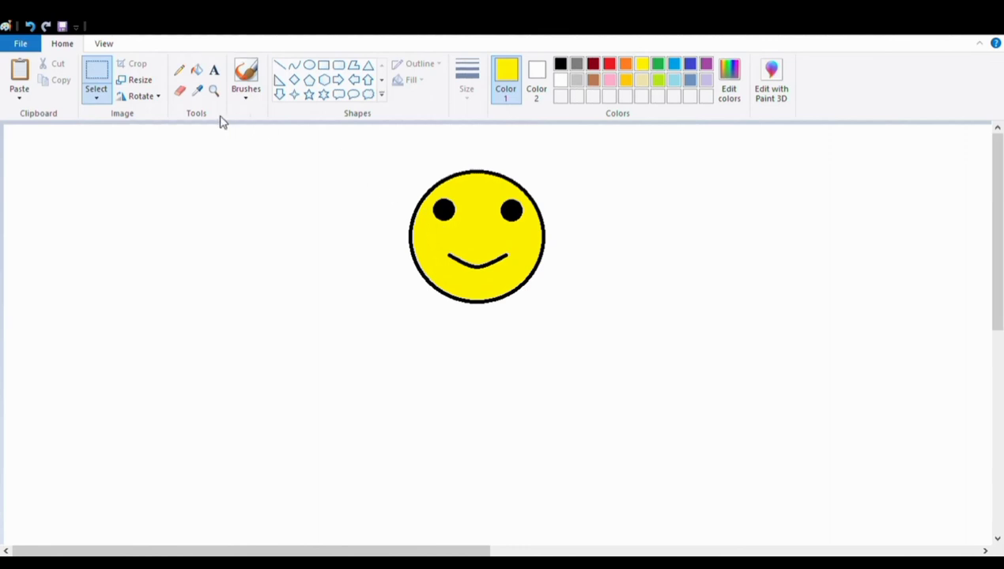
Select the smiley face and smear it in overlapping loops across the canvas as a trail of copies, ending at the lower middle
drag(387, 154, 581, 320)
mouse_move(493, 245)
mouse_down()
mouse_move(421, 213)
mouse_move(279, 224)
mouse_move(323, 355)
mouse_move(535, 353)
mouse_move(825, 278)
mouse_move(744, 164)
mouse_move(474, 348)
mouse_move(237, 410)
mouse_move(243, 290)
mouse_move(504, 397)
mouse_move(862, 345)
mouse_move(903, 278)
mouse_move(603, 328)
mouse_move(384, 469)
mouse_move(267, 398)
mouse_move(590, 486)
mouse_move(807, 499)
mouse_move(827, 459)
mouse_move(447, 426)
mouse_move(336, 334)
mouse_move(487, 308)
mouse_move(765, 314)
mouse_move(654, 225)
mouse_move(508, 251)
mouse_move(513, 370)
mouse_move(565, 393)
mouse_up()
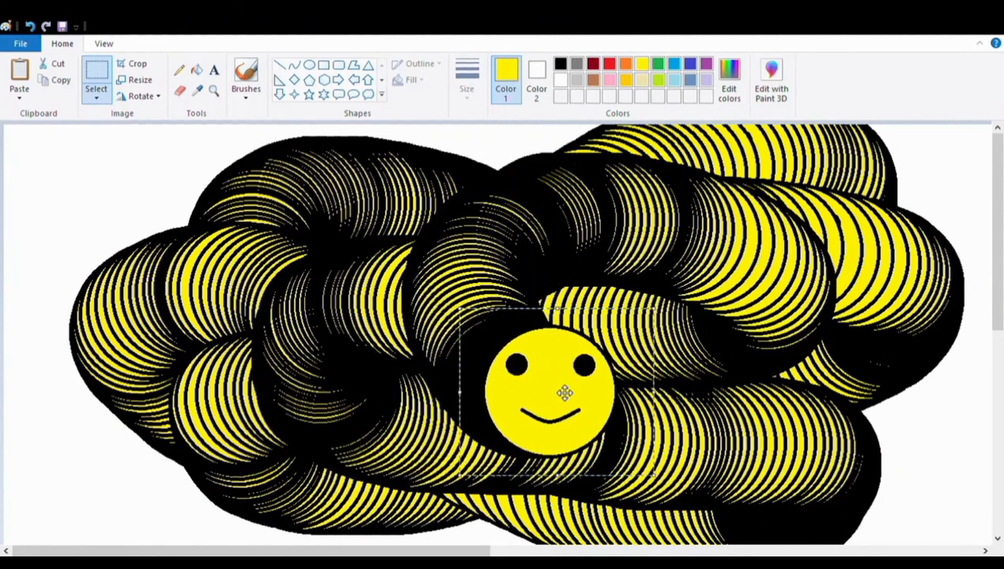